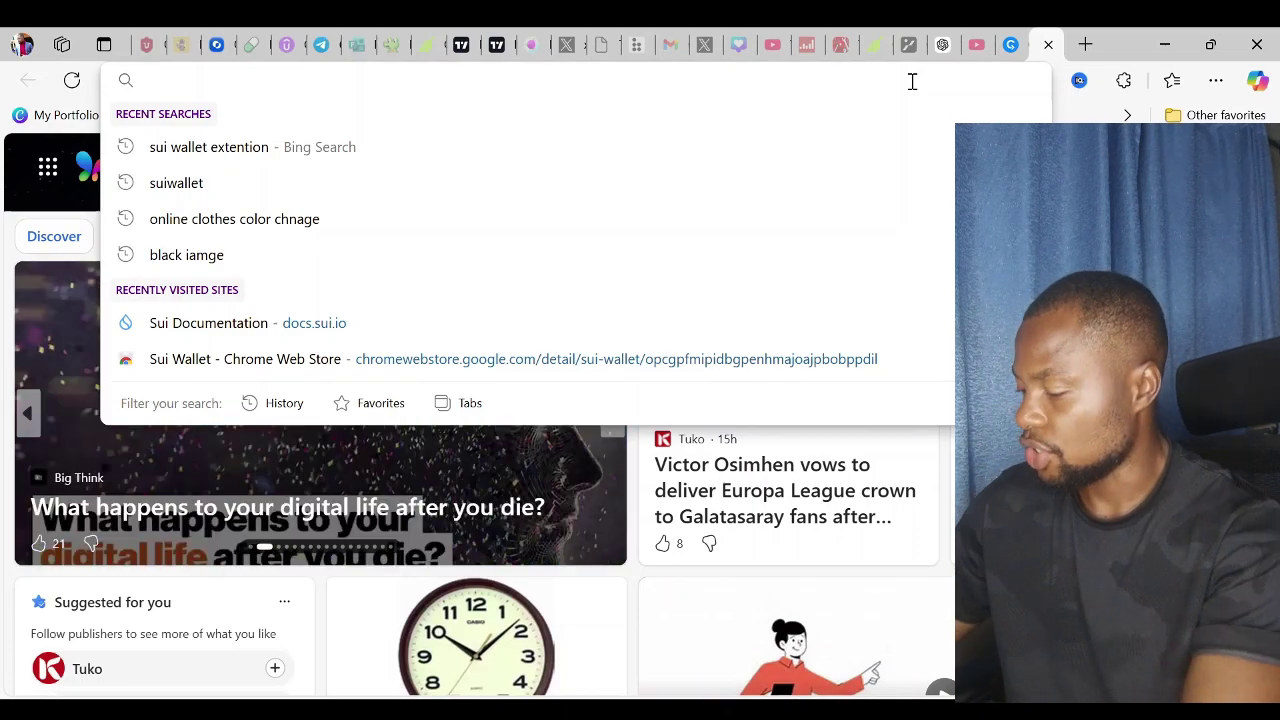
Search the web for "suiwallet" and install the Sui Wallet extension from its Chrome Web Store page.
text(sui)
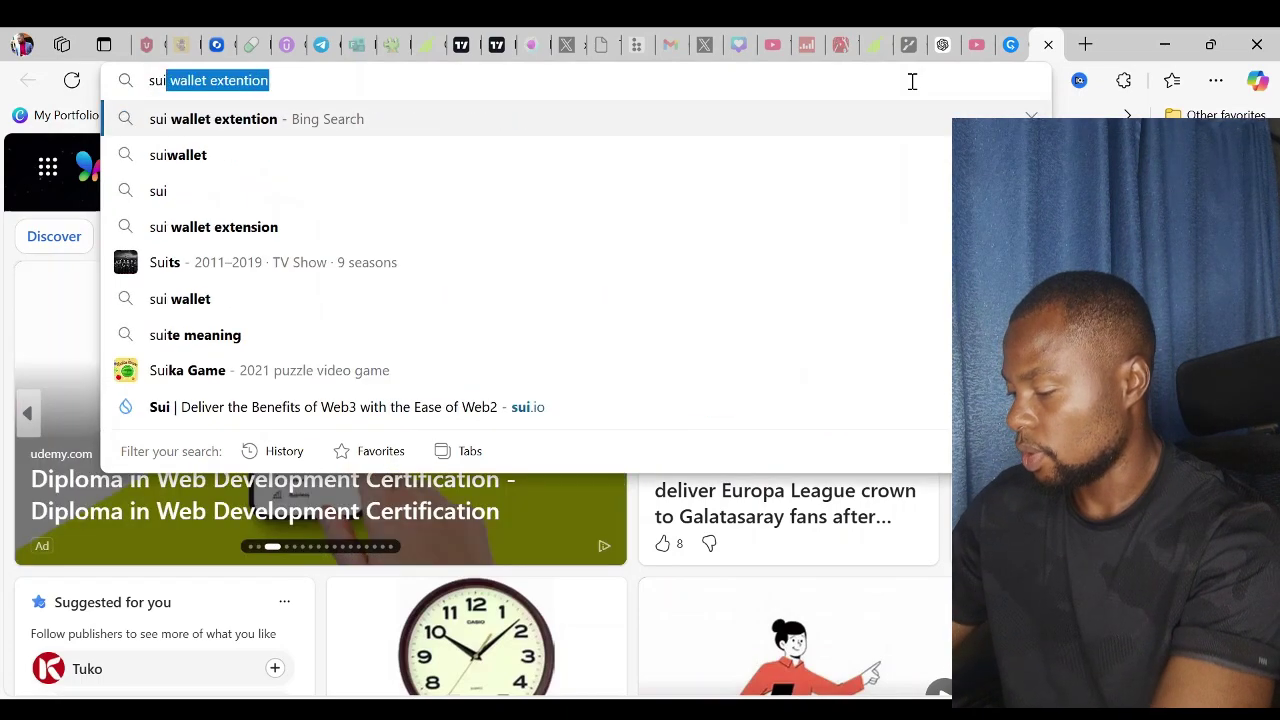
text(wallet)
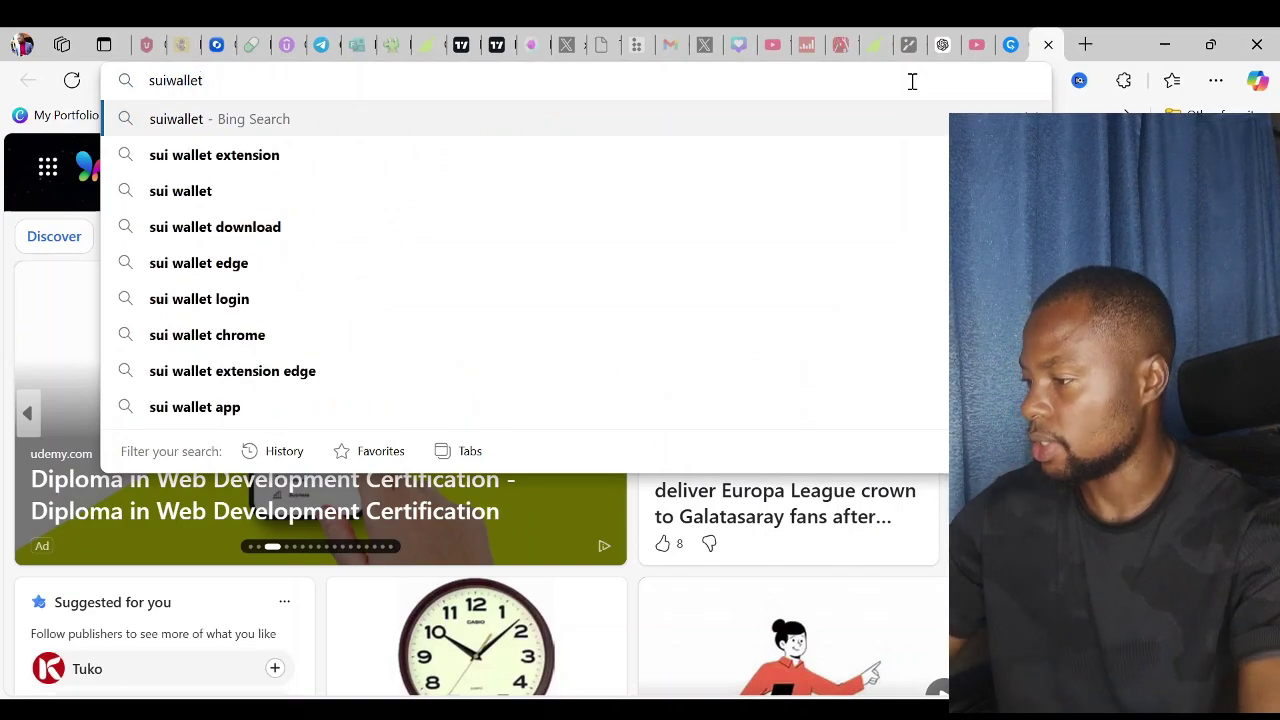
key(Return)
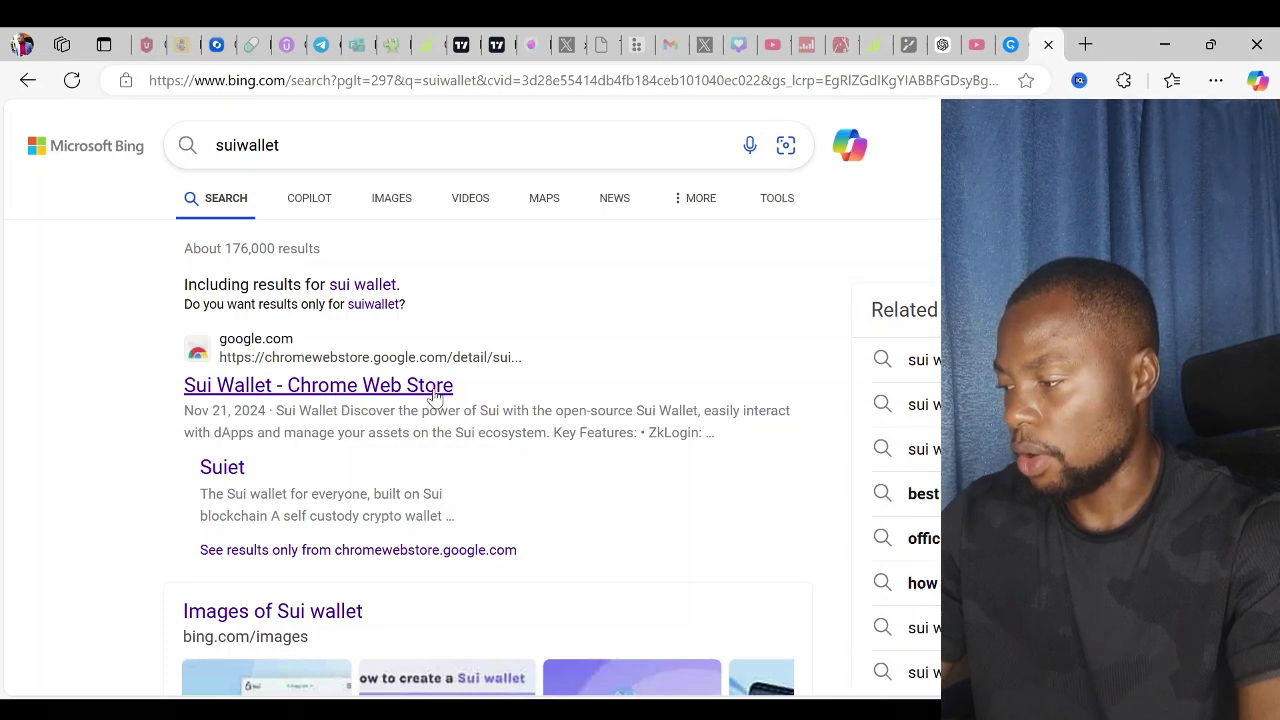
click(372, 392)
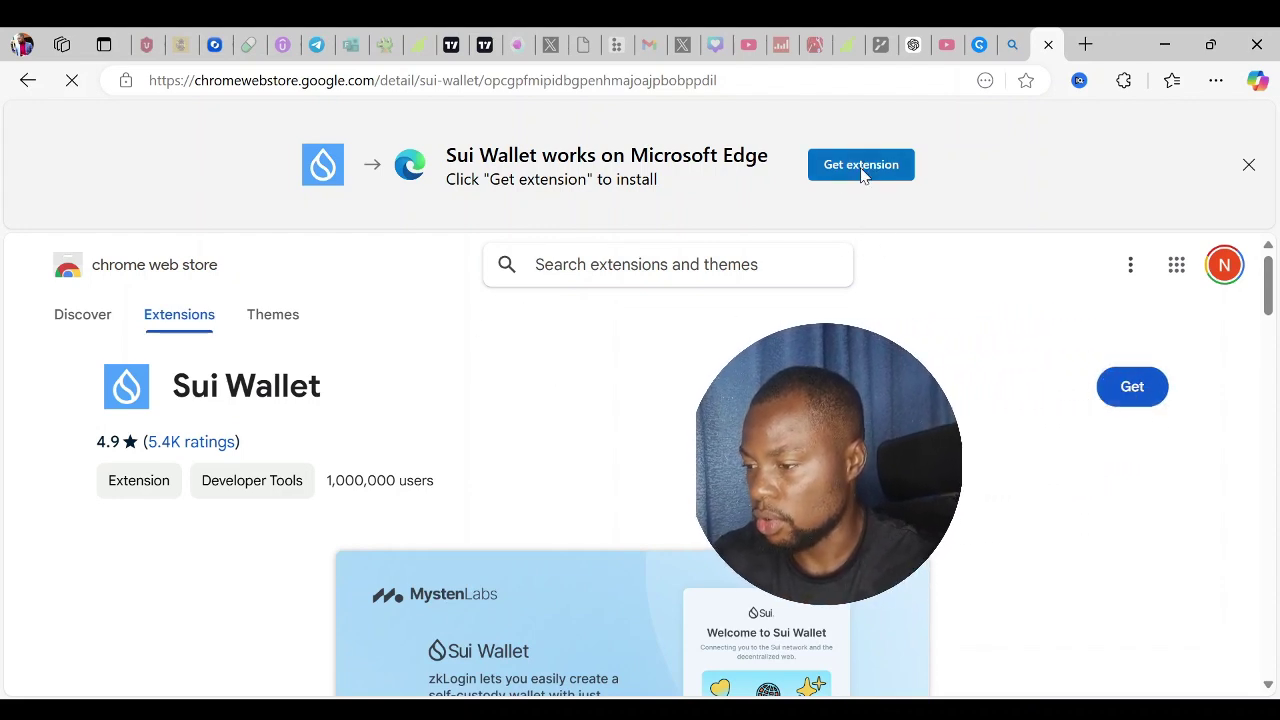
click(1133, 396)
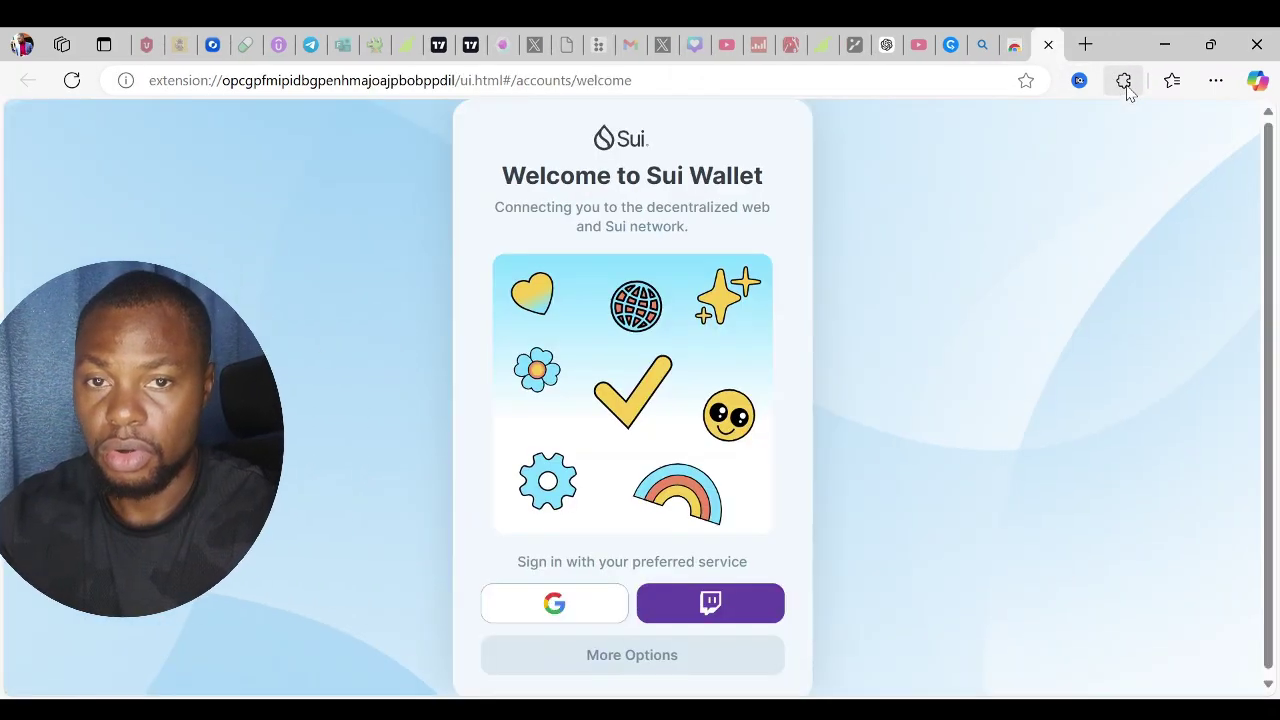
Open the Sui Wallet extension and start creating a new passphrase account.
click(1124, 82)
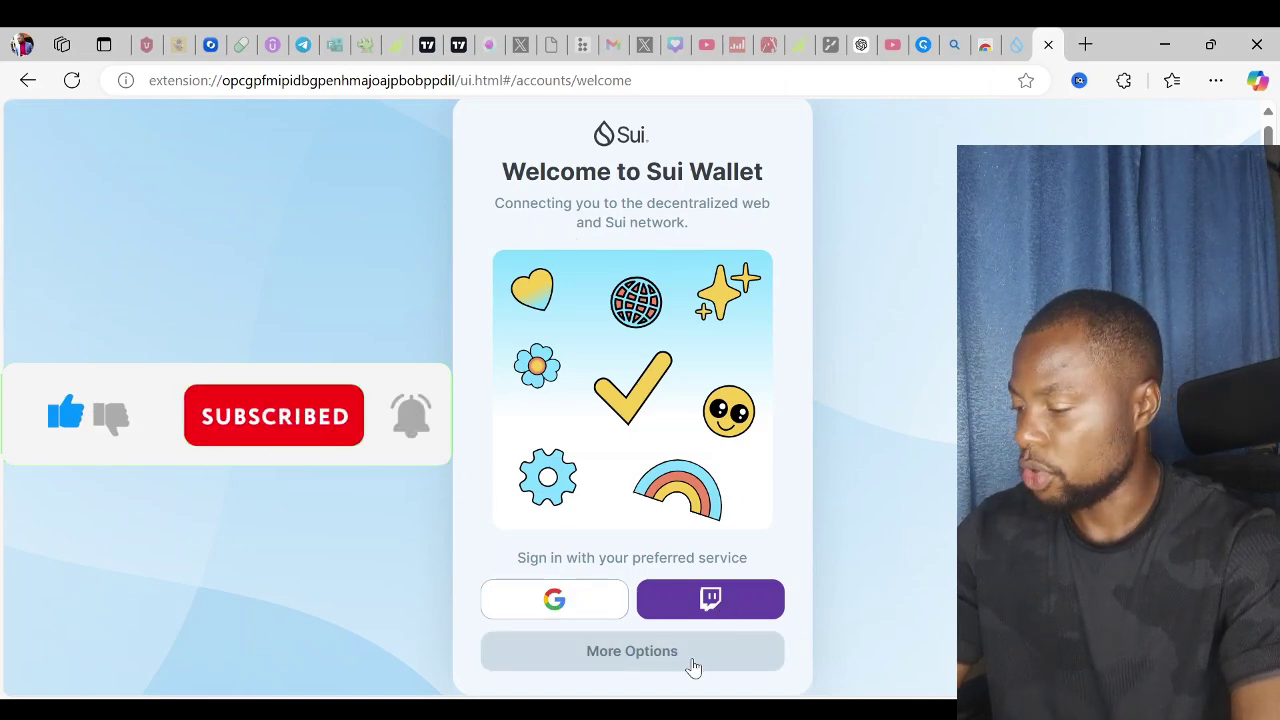
click(630, 662)
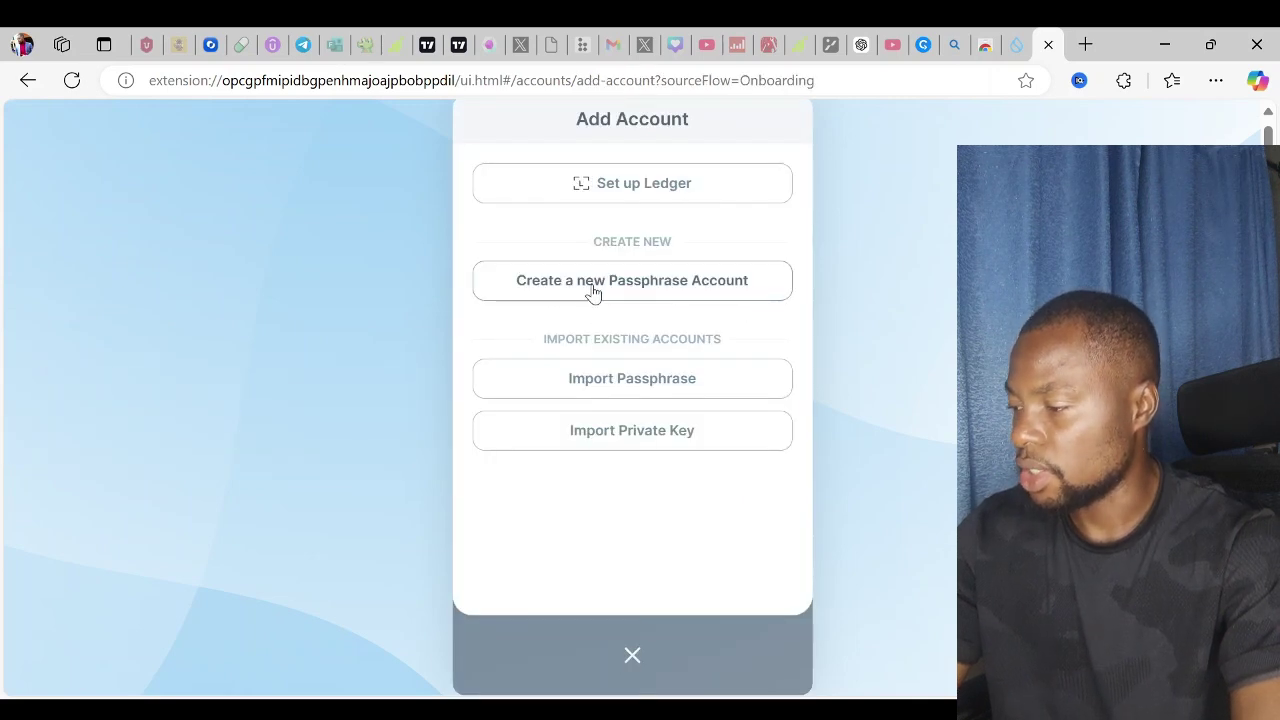
click(727, 287)
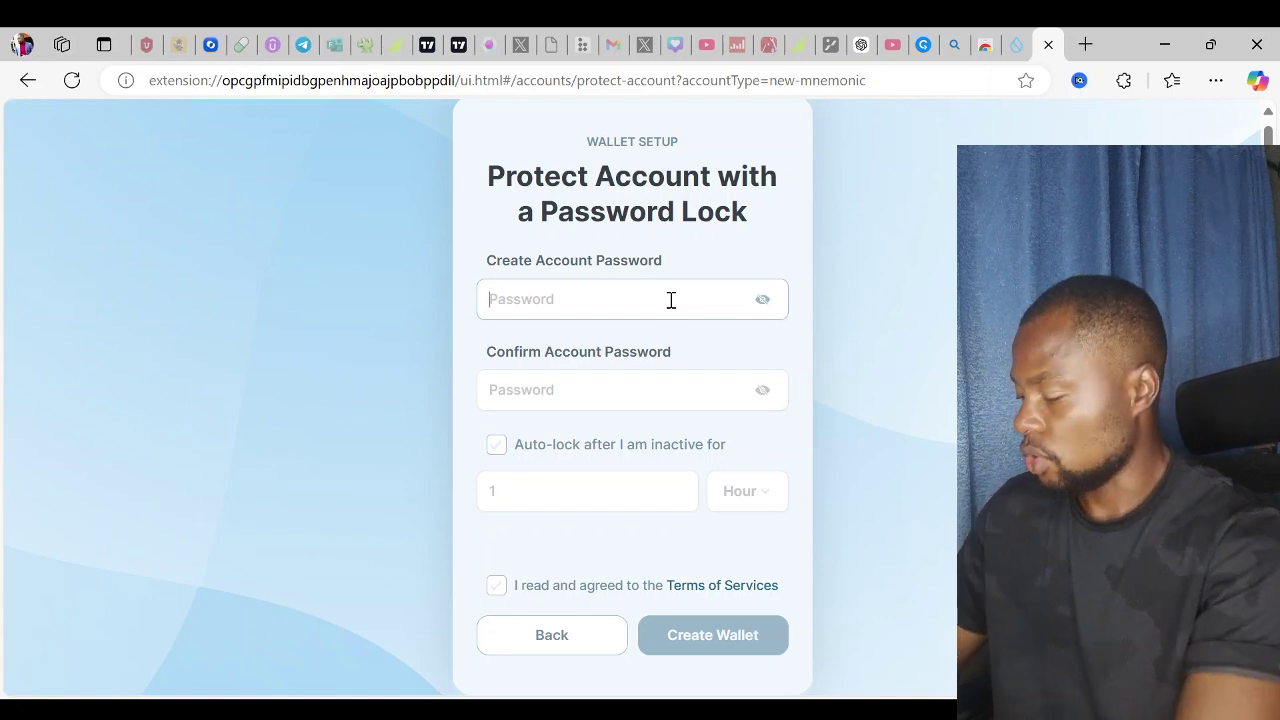
text(••••)
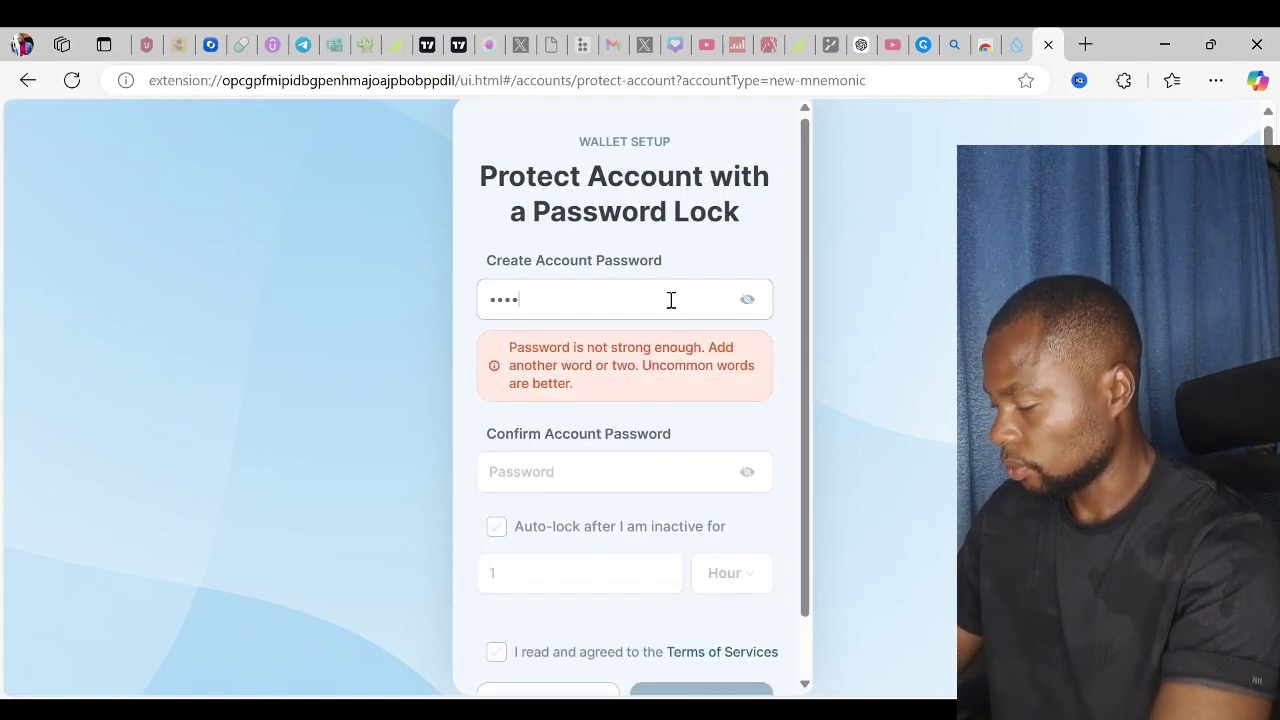
key(BackSpace)
key(BackSpace)
key(BackSpace)
key(BackSpace)
key(BackSpace)
key(BackSpace)
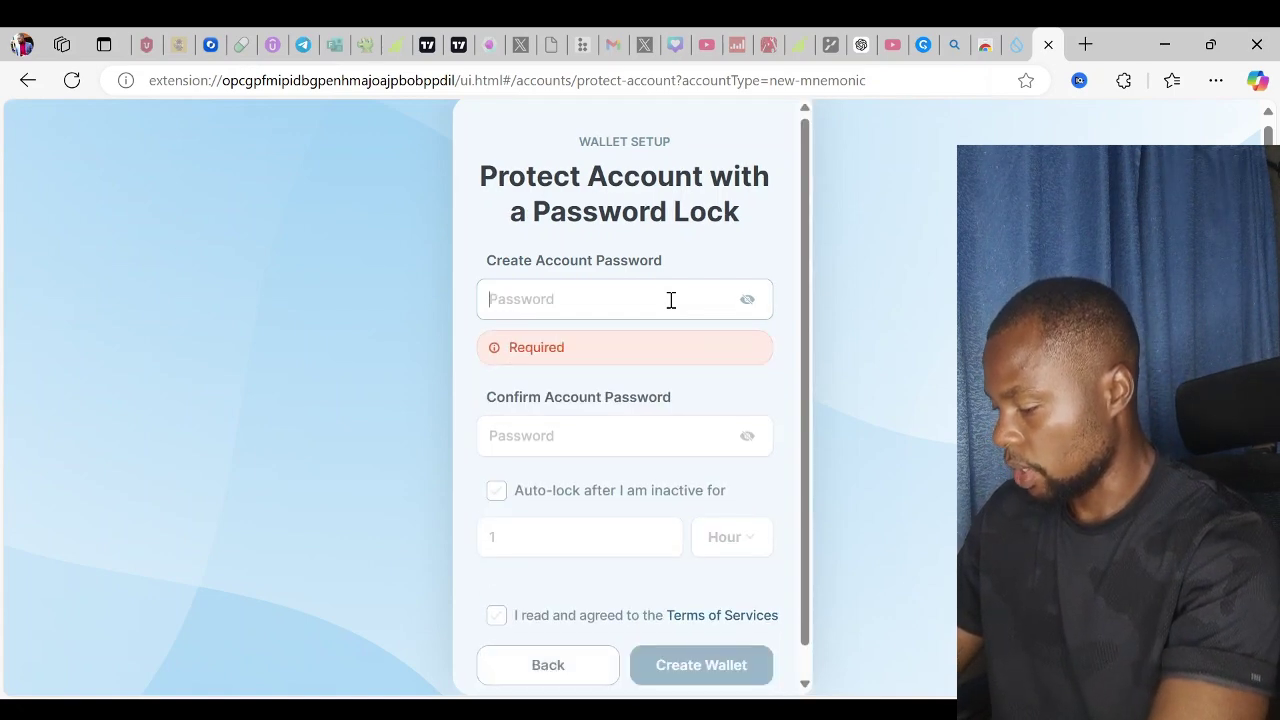
Enter a strong account password for the wallet and repeat it in the confirmation field.
text(•••••••••••••••••)
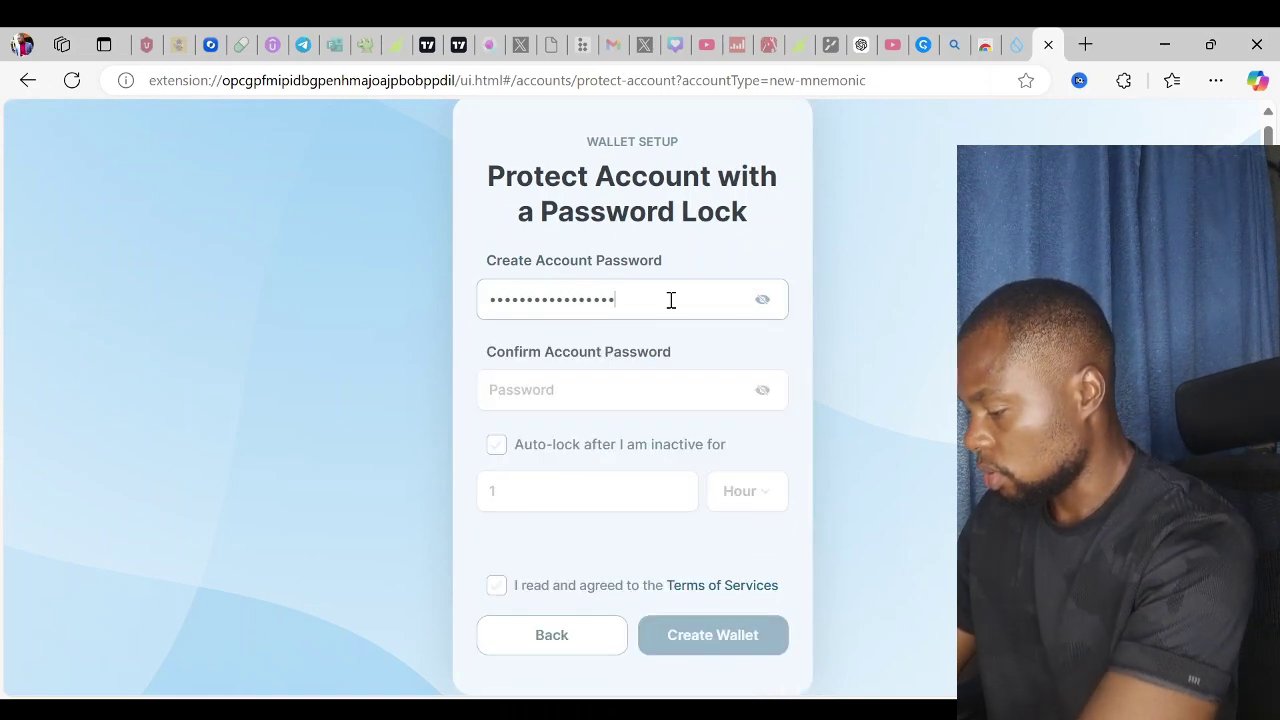
key(Tab)
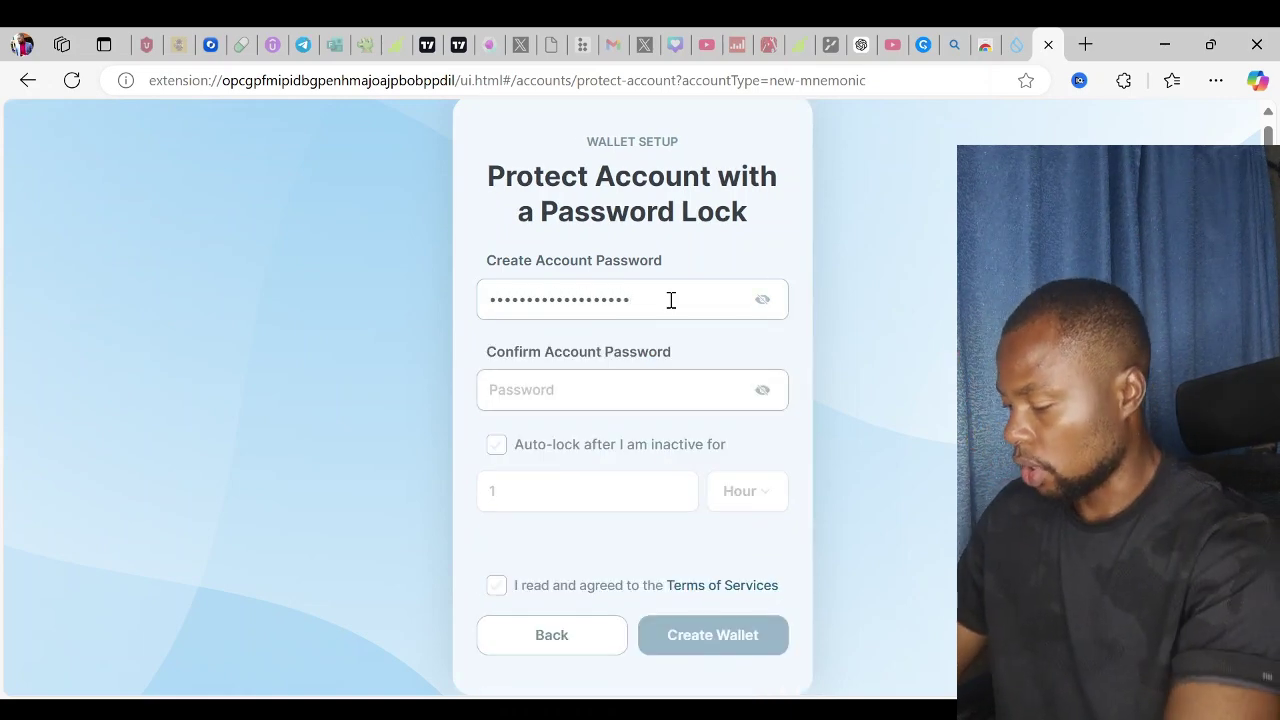
text(••)
key(BackSpace)
key(BackSpace)
text(•)
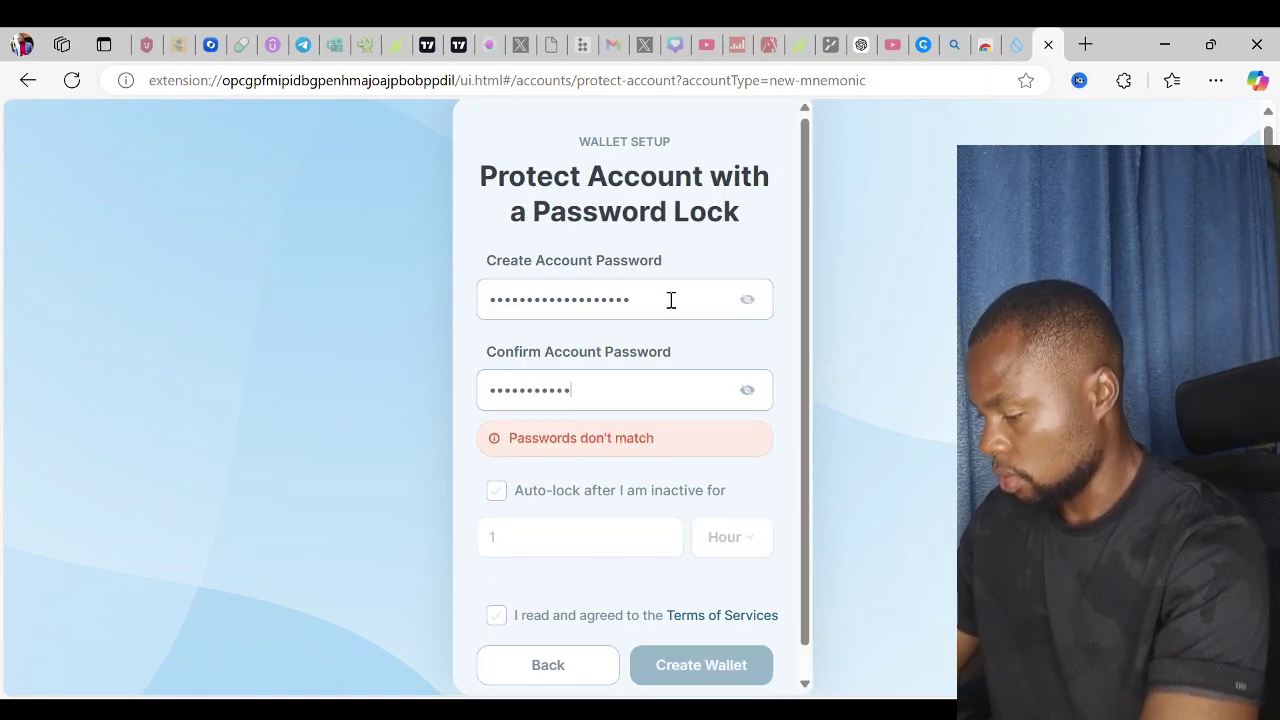
text(•••••••••••••••••••)
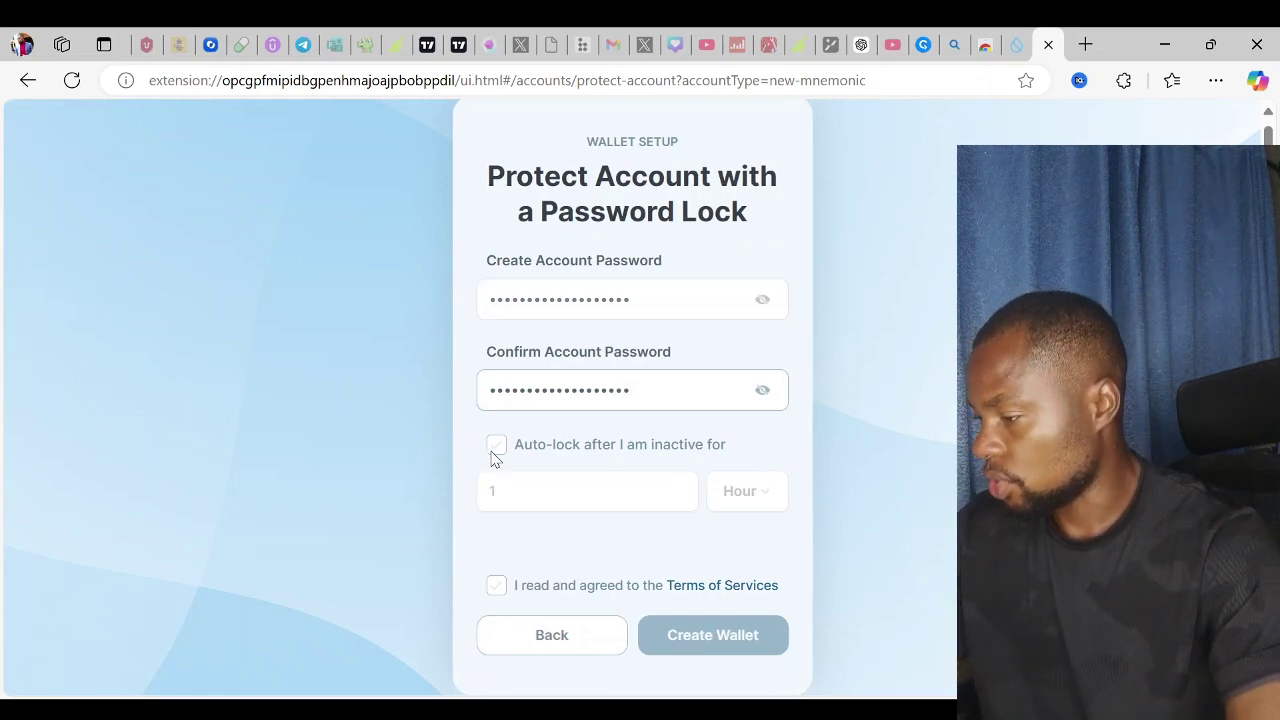
Leave auto-lock disabled and agree to the Terms of Services, briefly opening and closing the terms page.
click(493, 452)
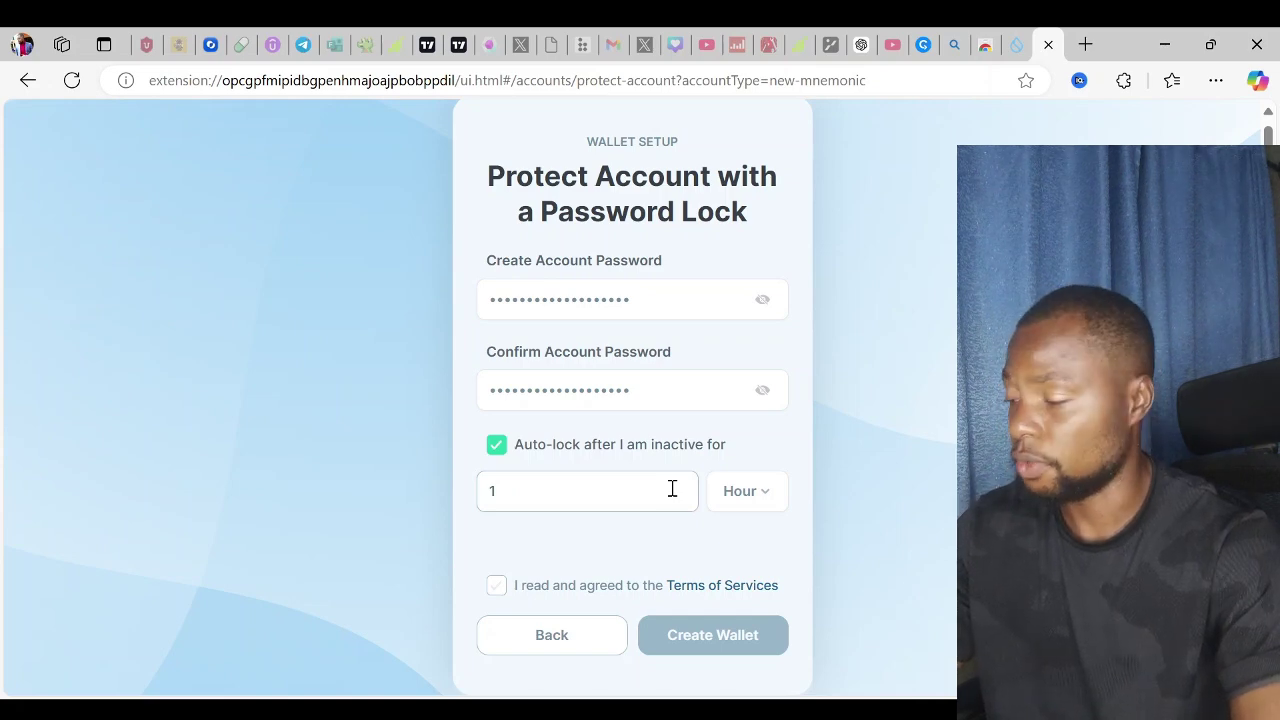
click(500, 450)
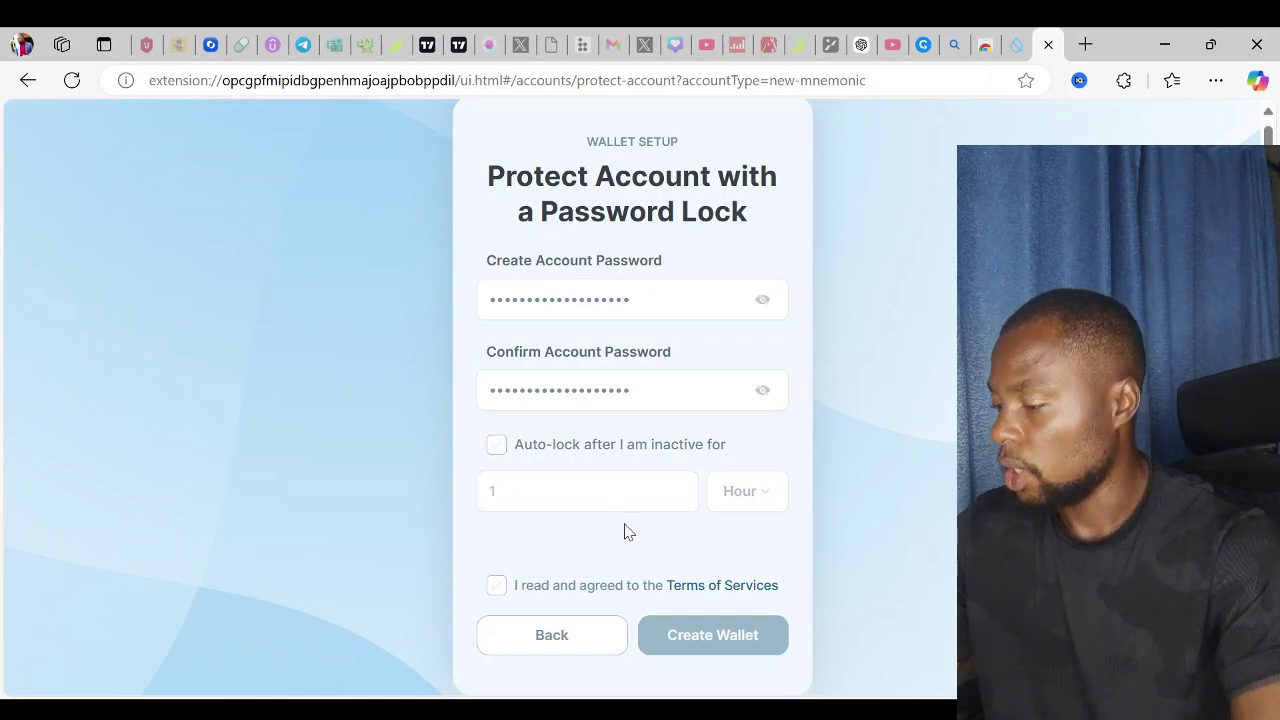
click(498, 590)
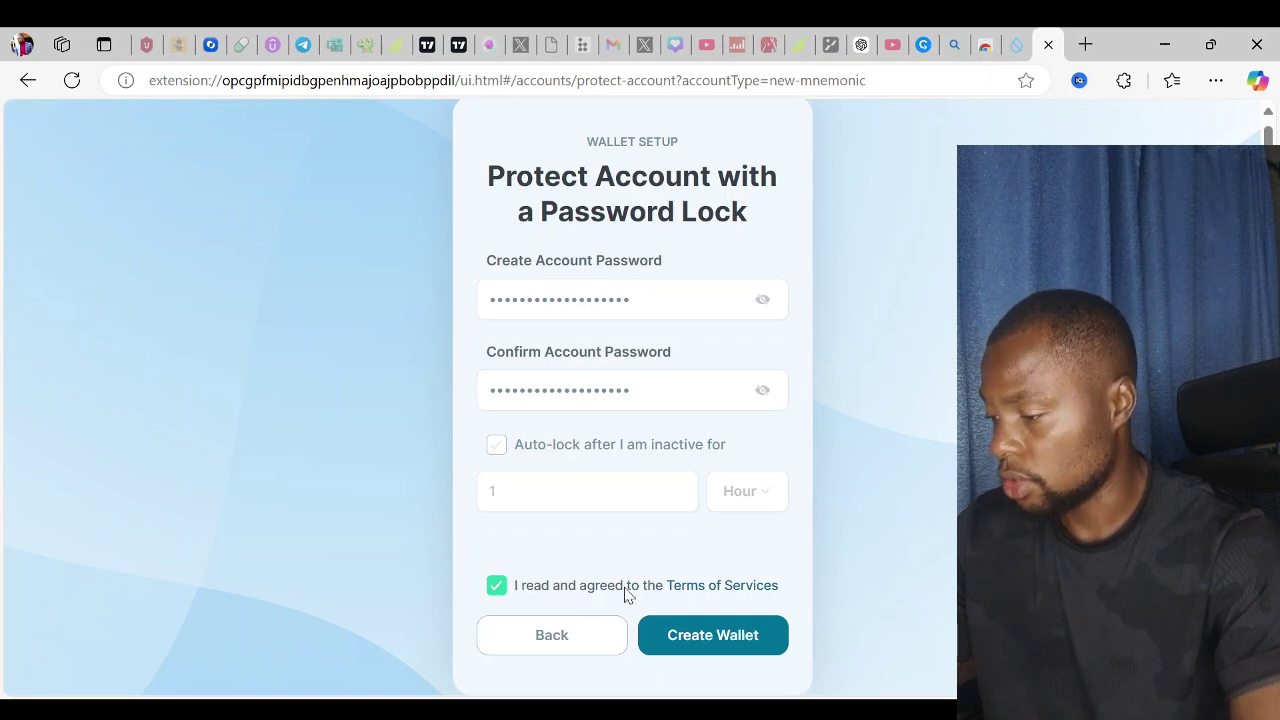
click(738, 590)
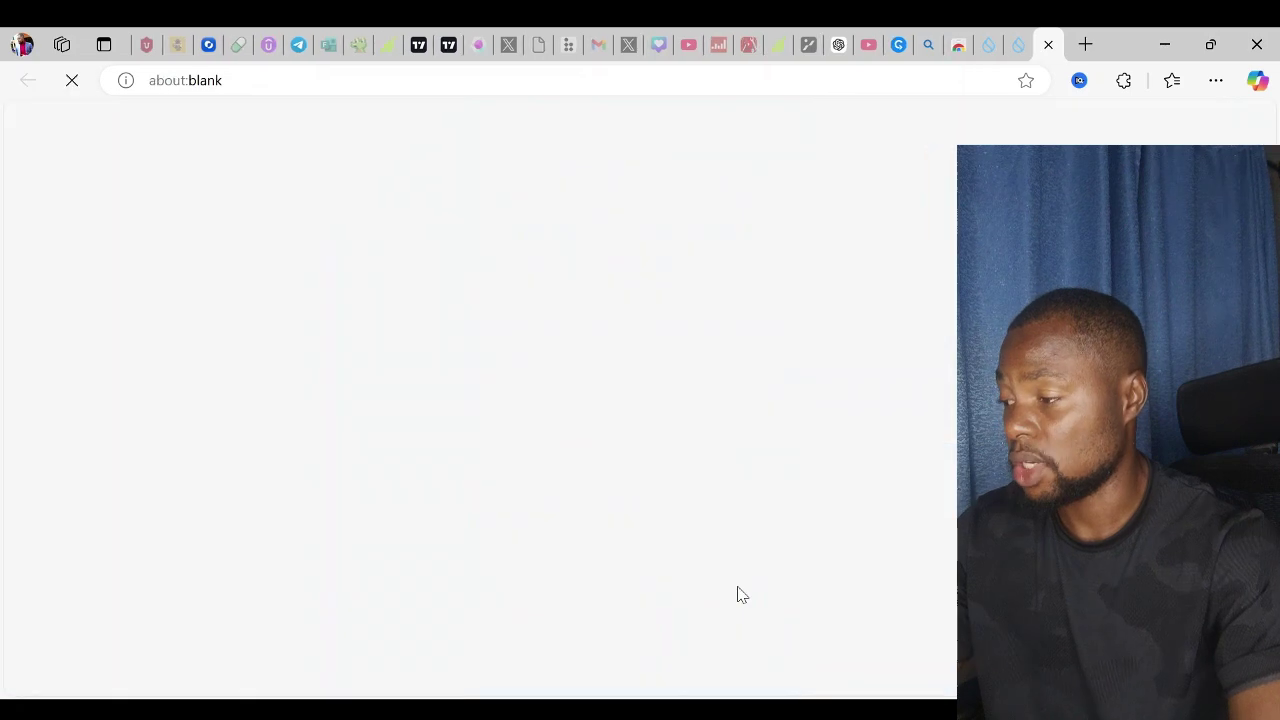
click(1050, 44)
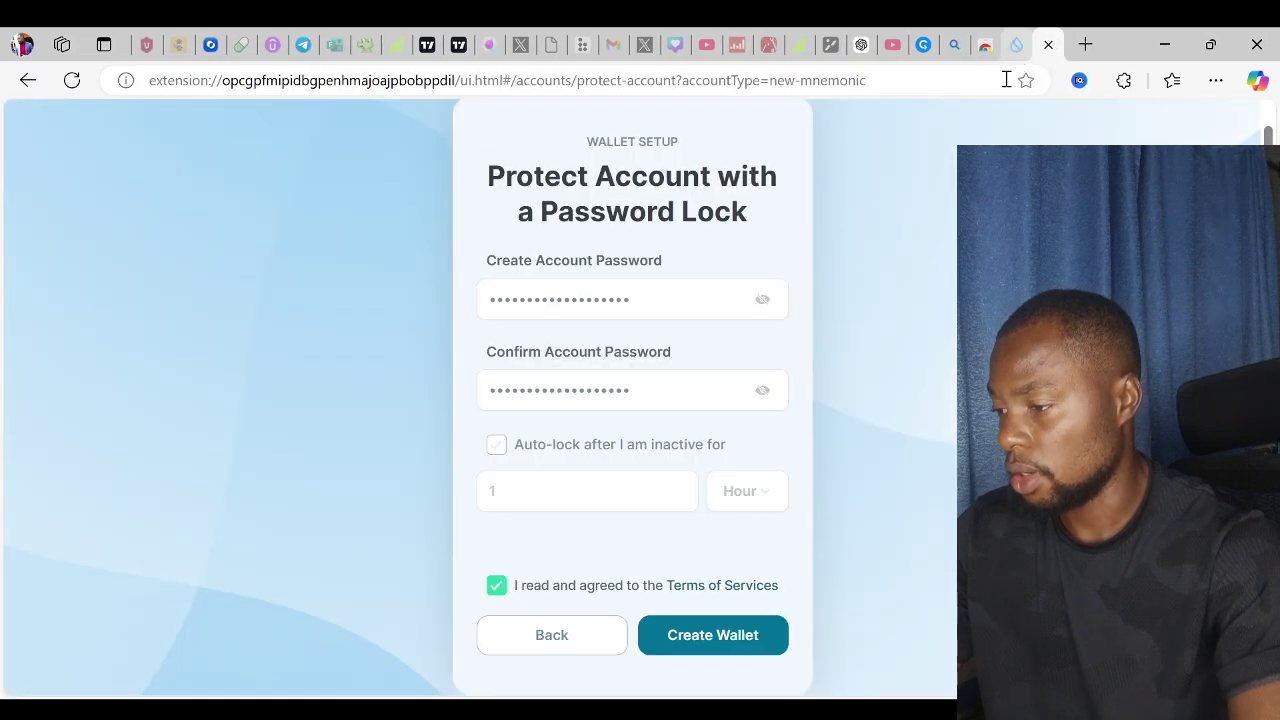
Create the wallet and open it with the recovery phrase marked as saved.
click(741, 648)
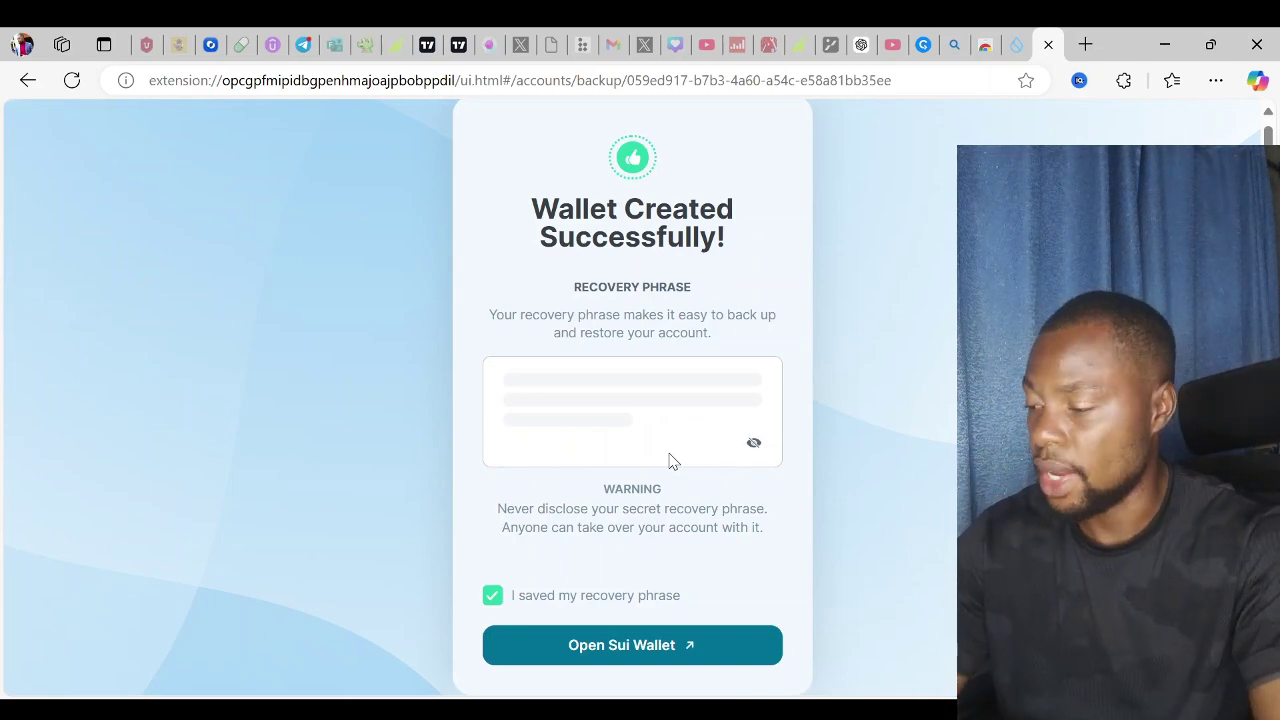
click(638, 648)
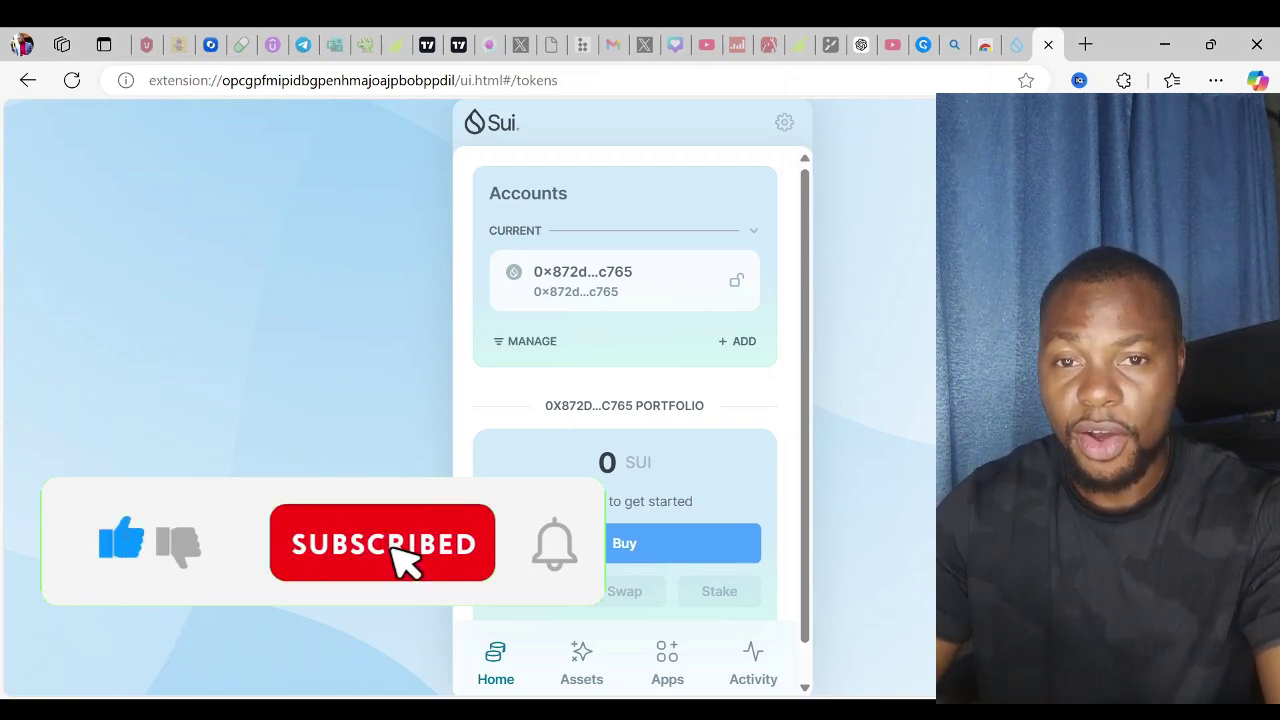
Look through the wallet's portfolio, assets and activity pages, and return to the home page.
scroll(689, 525, down, 1)
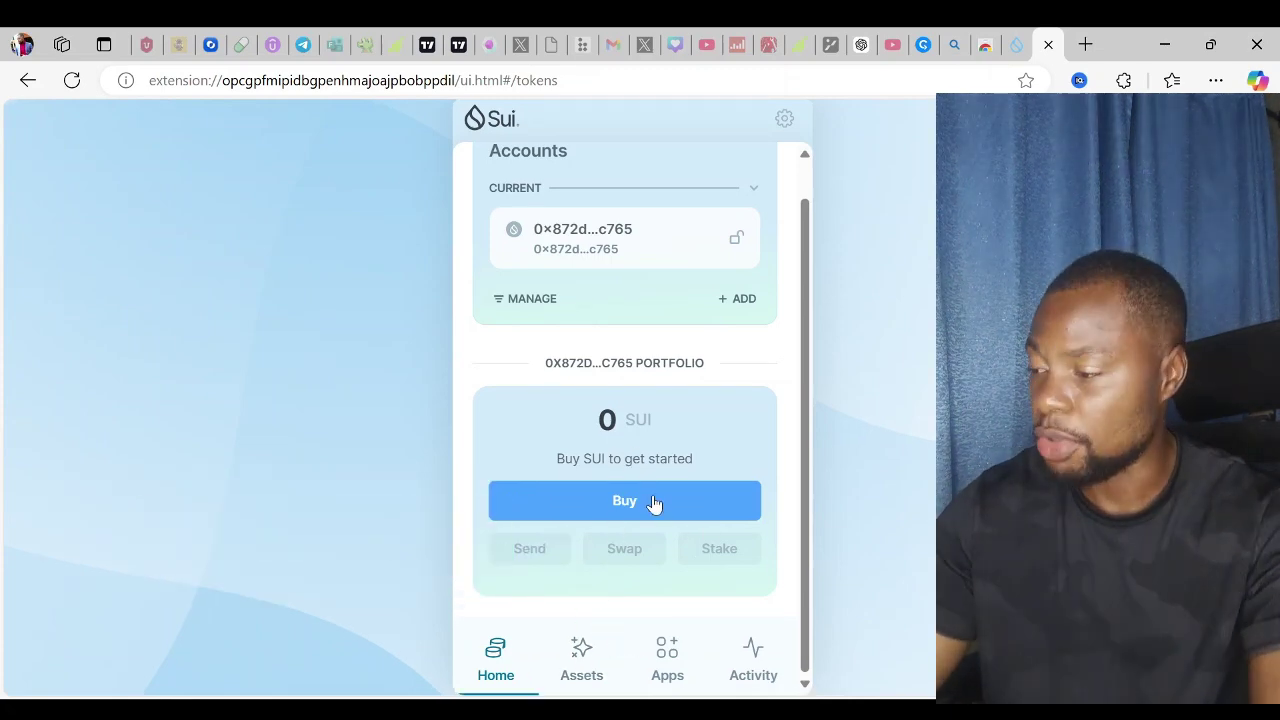
click(586, 672)
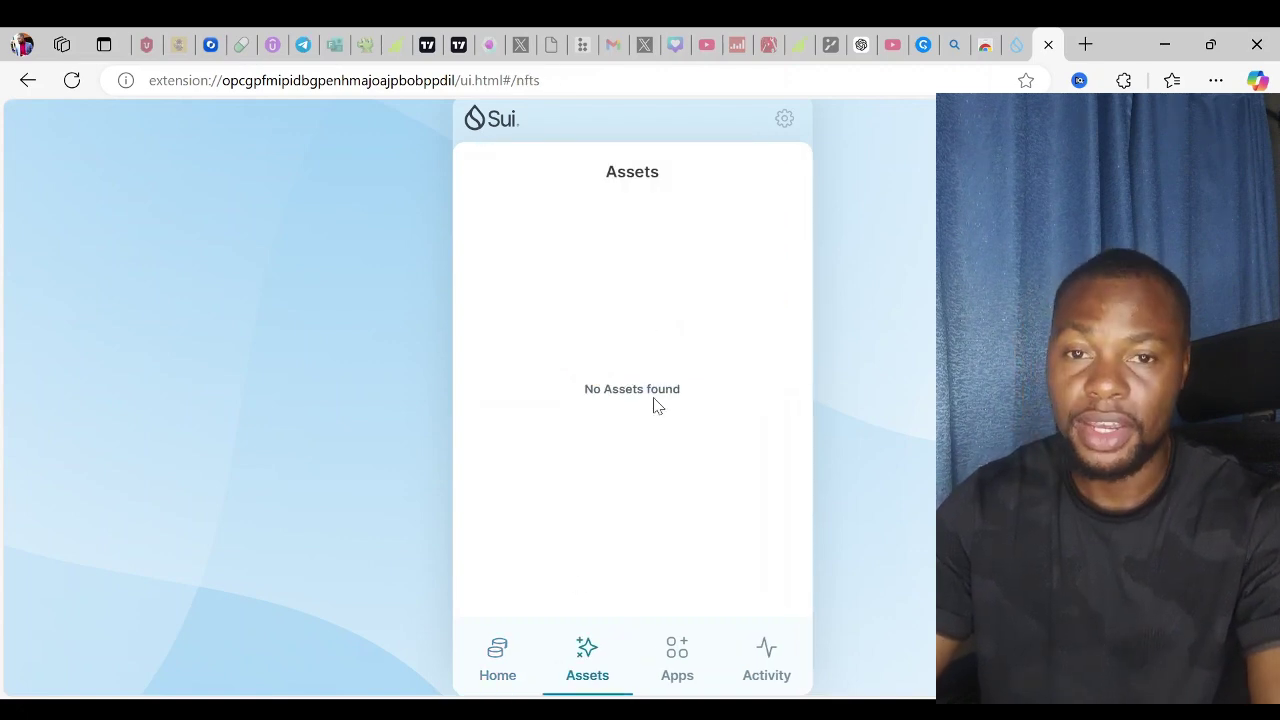
click(495, 662)
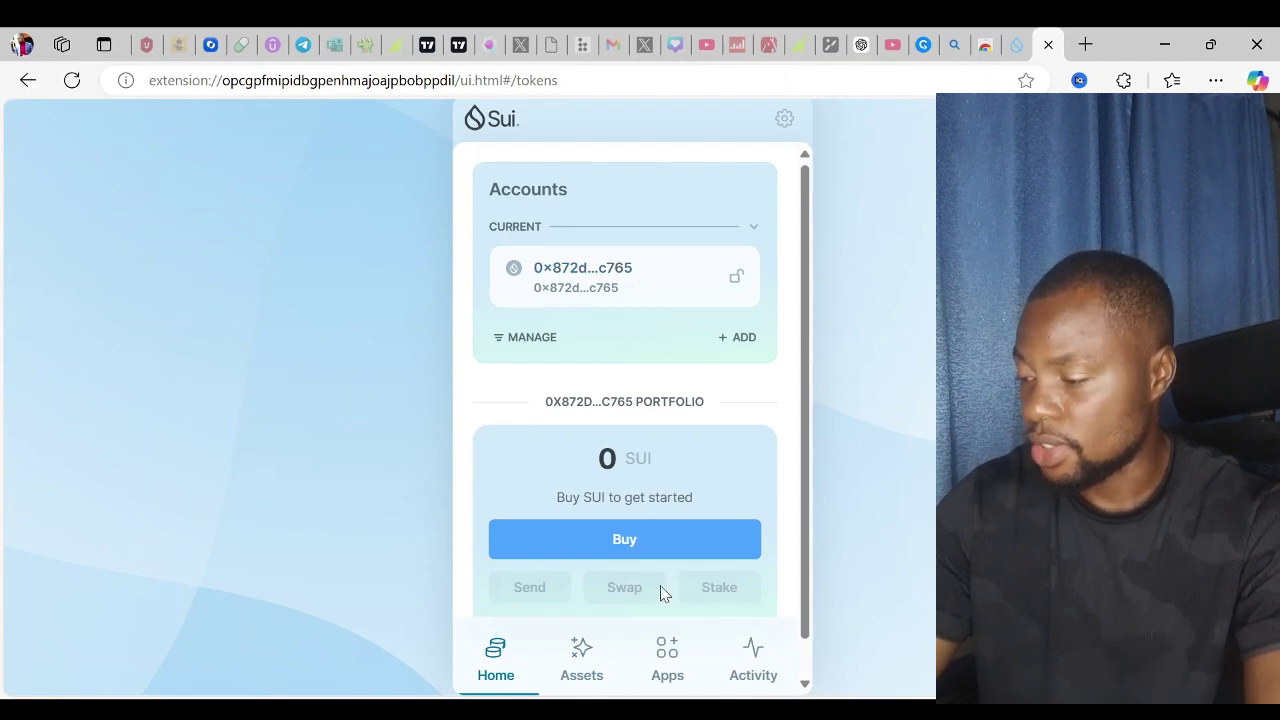
click(760, 677)
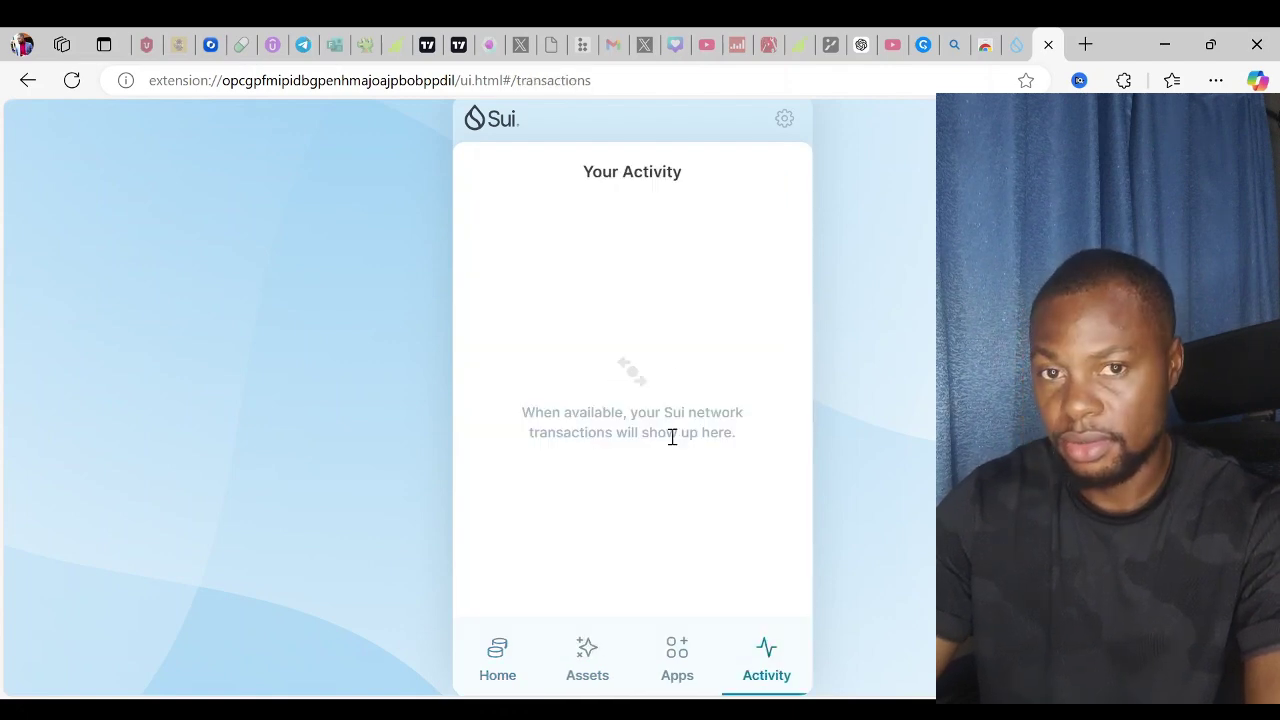
click(511, 663)
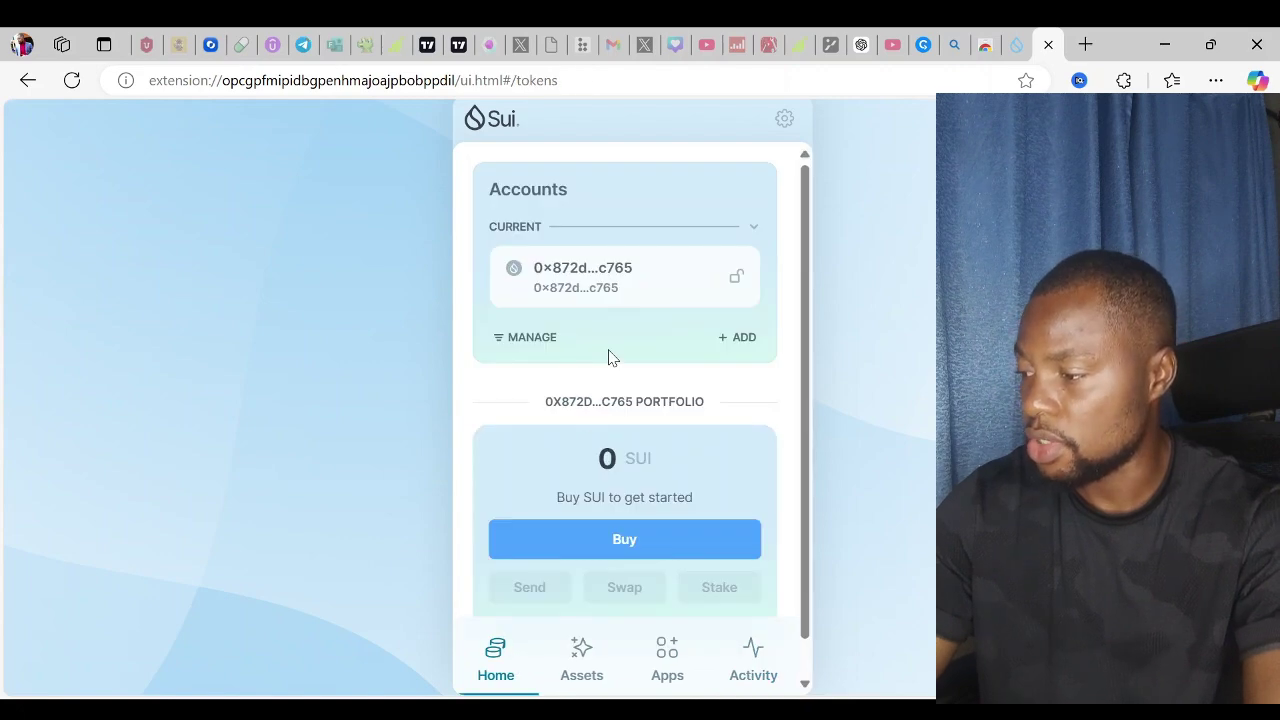